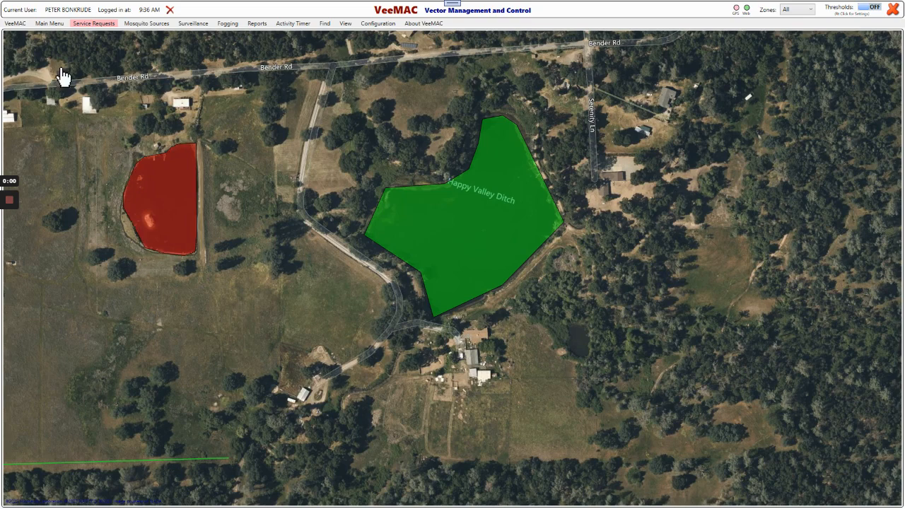
# Step: Open the GeoCode Address form, look through the groups an address can be added to, including Service Request, and exit it
pyautogui.click(14, 23)
pyautogui.moveTo(50, 23)
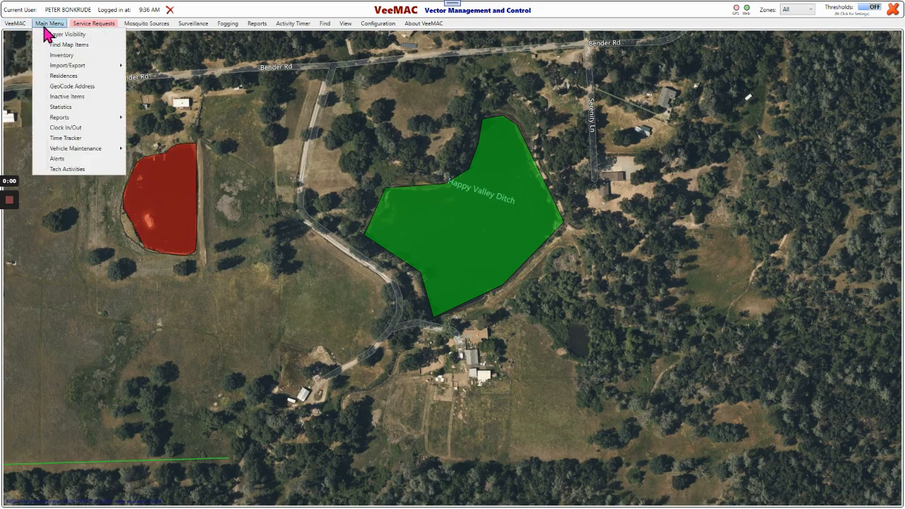
pyautogui.click(53, 87)
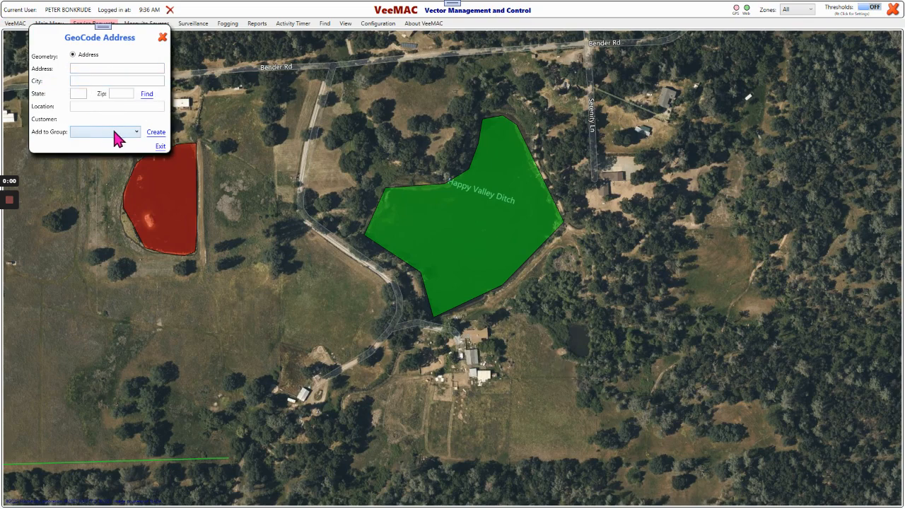
pyautogui.click(132, 131)
pyautogui.scroll(-9, 127, 255)
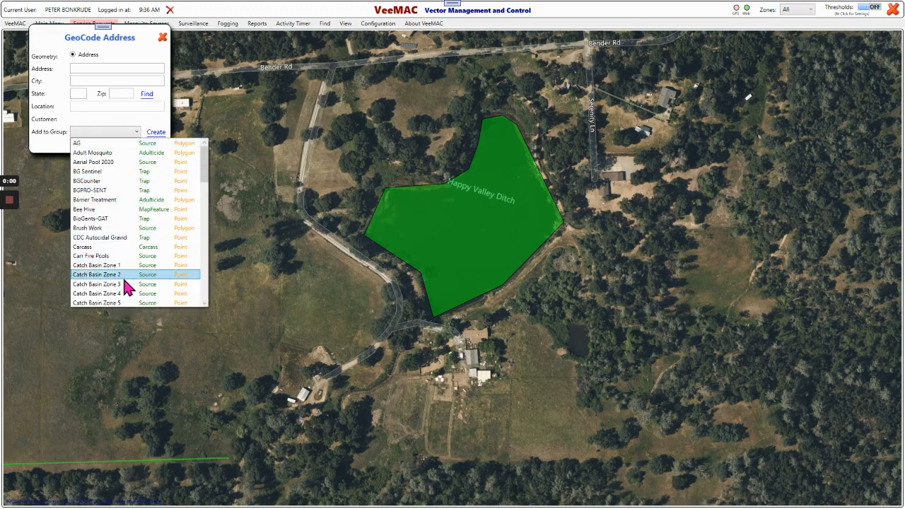
pyautogui.scroll(-6, 127, 254)
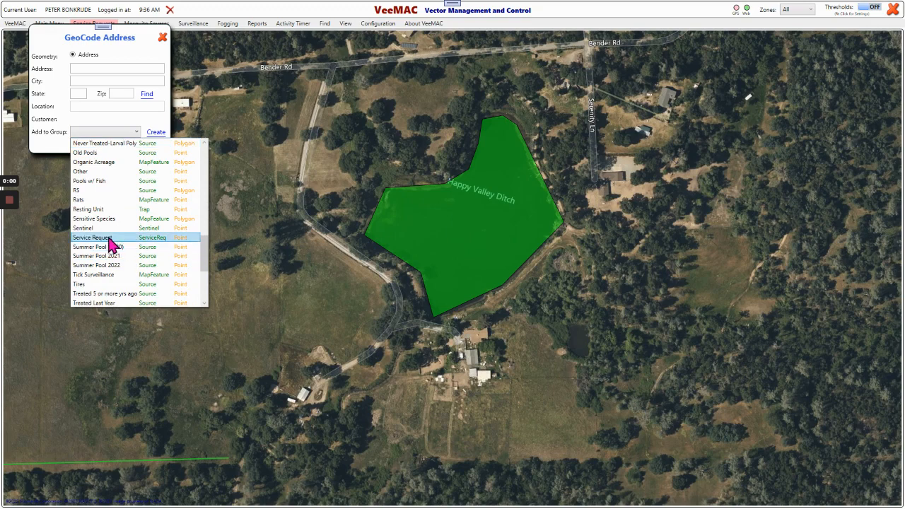
pyautogui.click(233, 157)
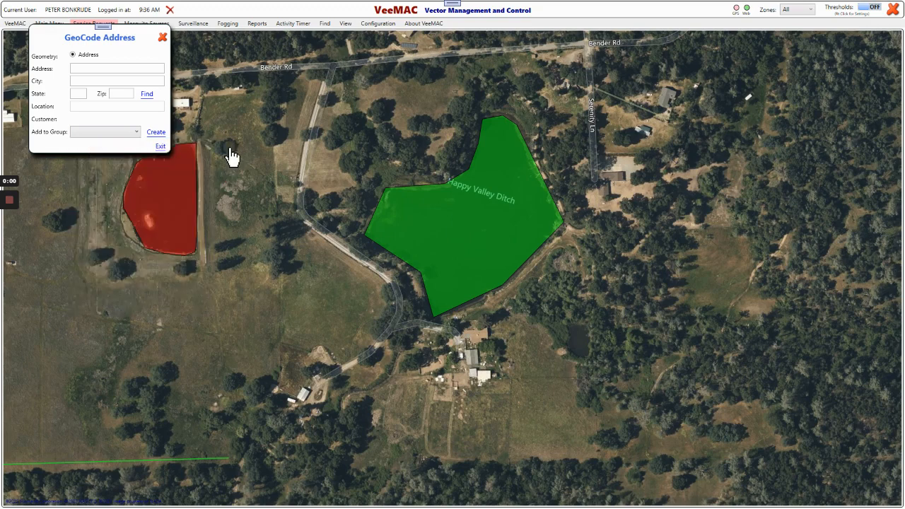
pyautogui.click(160, 147)
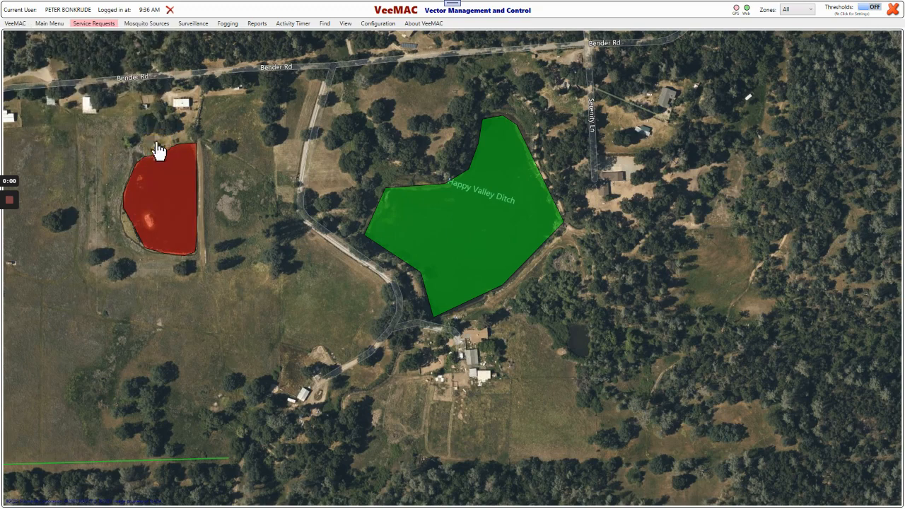
# Step: Place a Service Request point just east of the house located south of the green polygon
pyautogui.doubleClick(615, 367)
pyautogui.moveTo(454, 278); pyautogui.dragTo(661, 329)
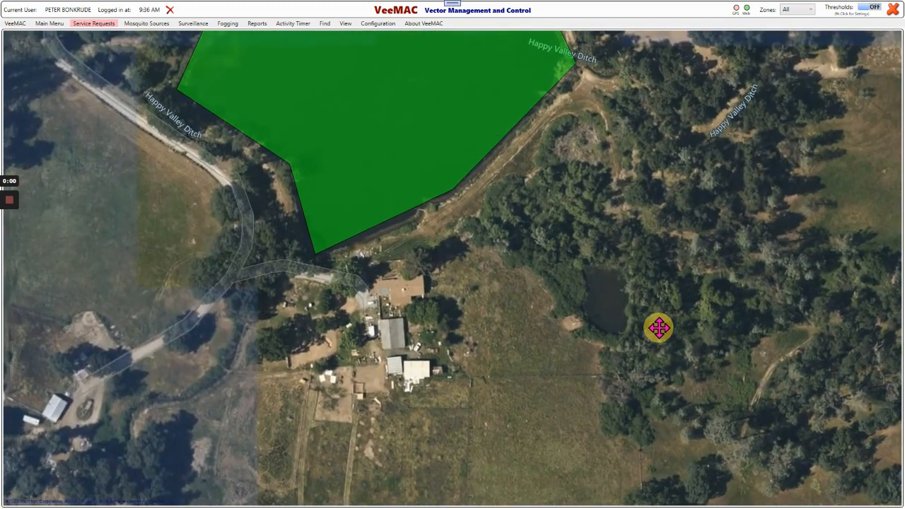
pyautogui.rightClick(446, 293)
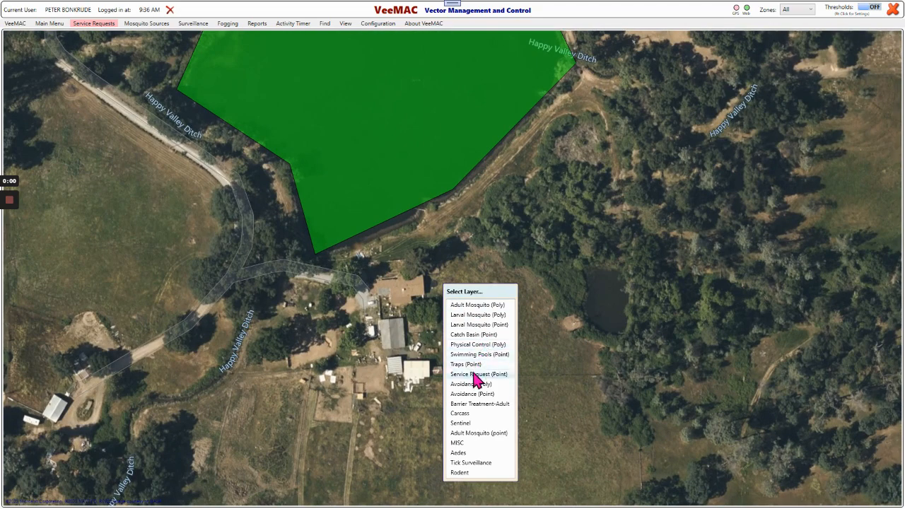
pyautogui.moveTo(473, 376)
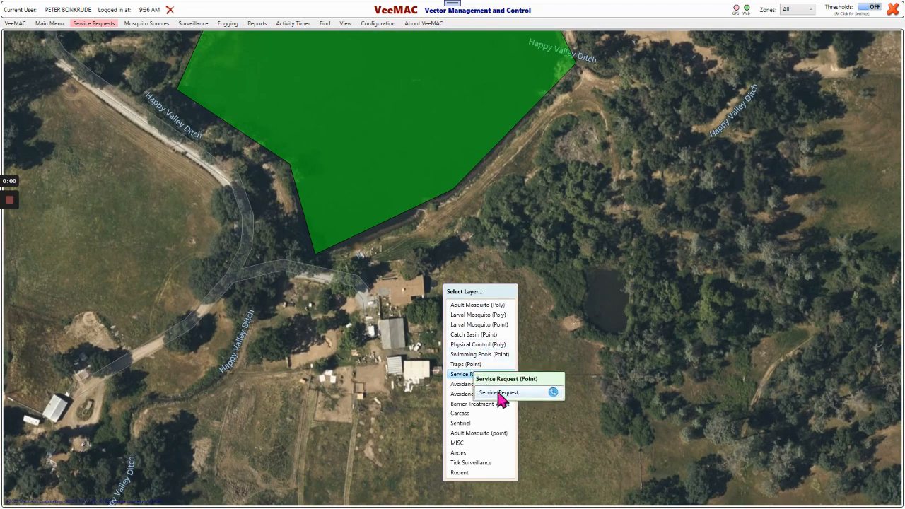
pyautogui.click(498, 395)
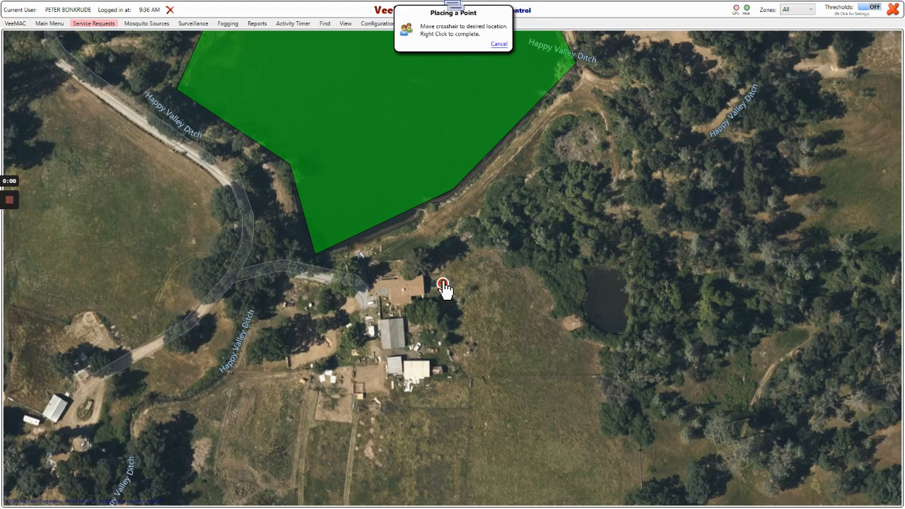
pyautogui.rightClick(443, 287)
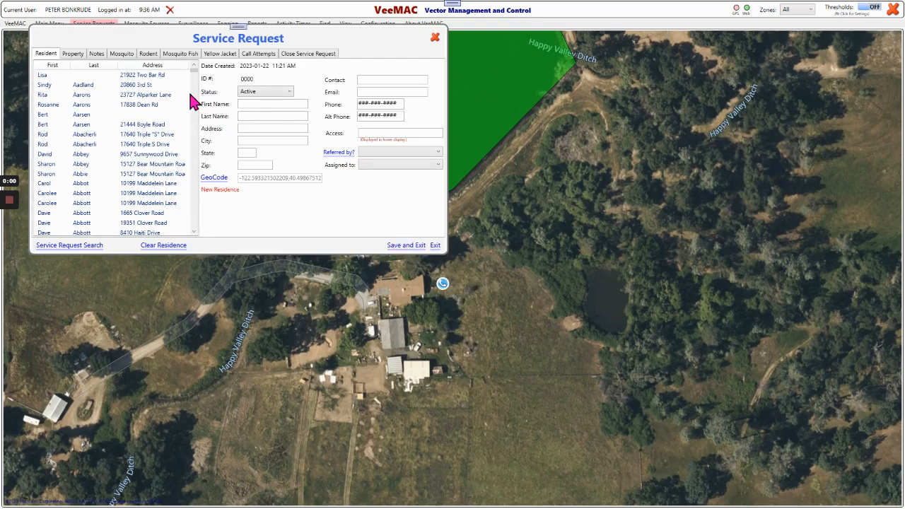
# Step: Filter the residents by a partial street number and select the fifth matching residence for the service request
pyautogui.click(247, 127)
pyautogui.write('145')
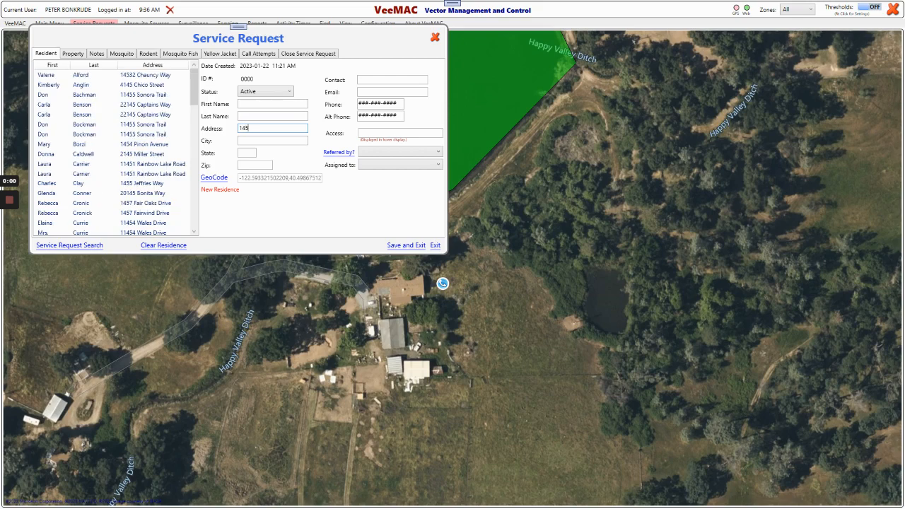
pyautogui.write('5')
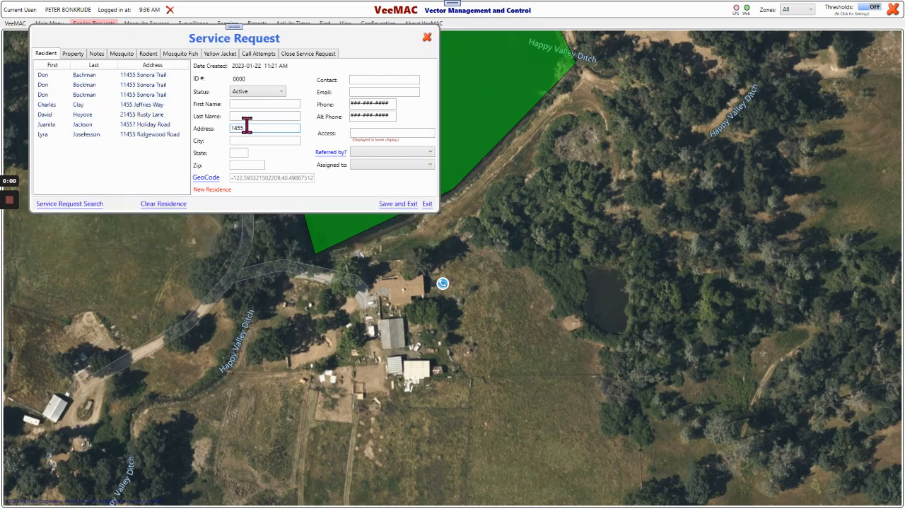
pyautogui.click(154, 115)
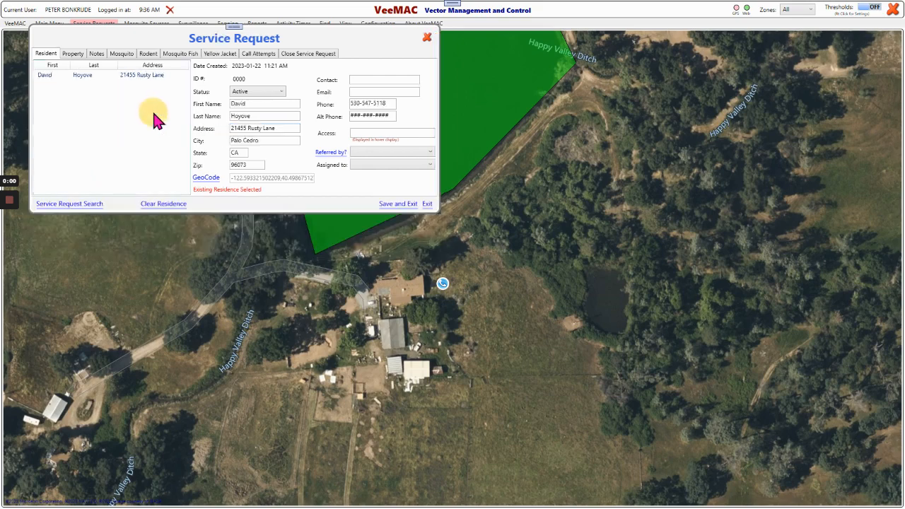
# Step: In the property details, set the community to Happy Valley and mark Dog On Premises and AG
pyautogui.click(73, 53)
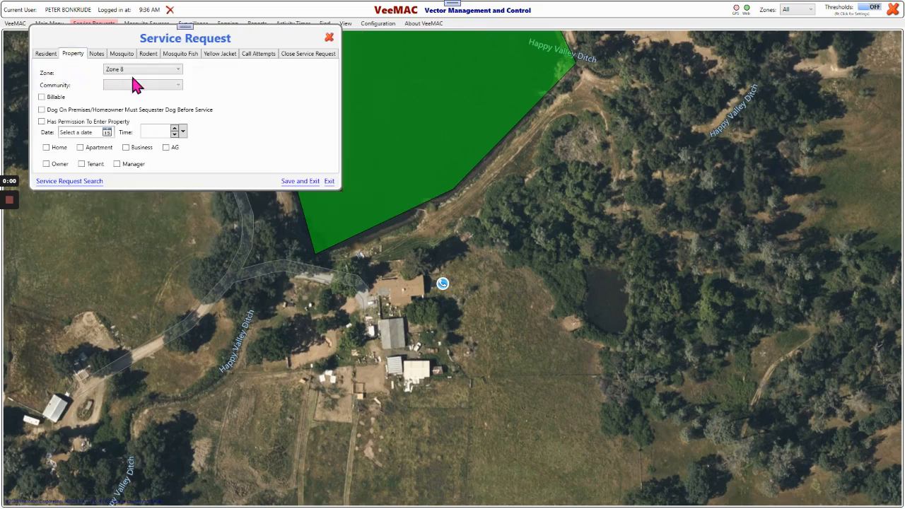
pyautogui.click(178, 86)
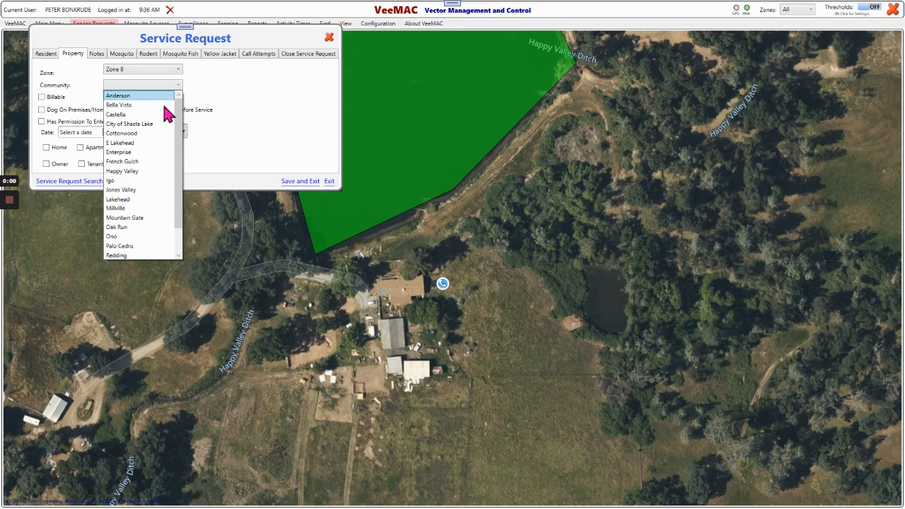
pyautogui.click(127, 171)
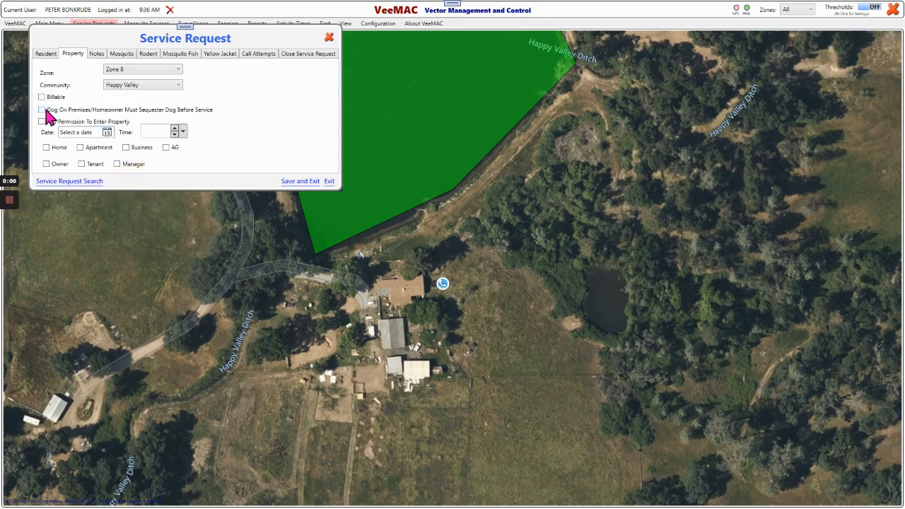
pyautogui.click(41, 110)
pyautogui.click(165, 147)
# Step: Look over the request's notes and the Add/Edit Comment option of the history entry without adding a comment
pyautogui.click(97, 59)
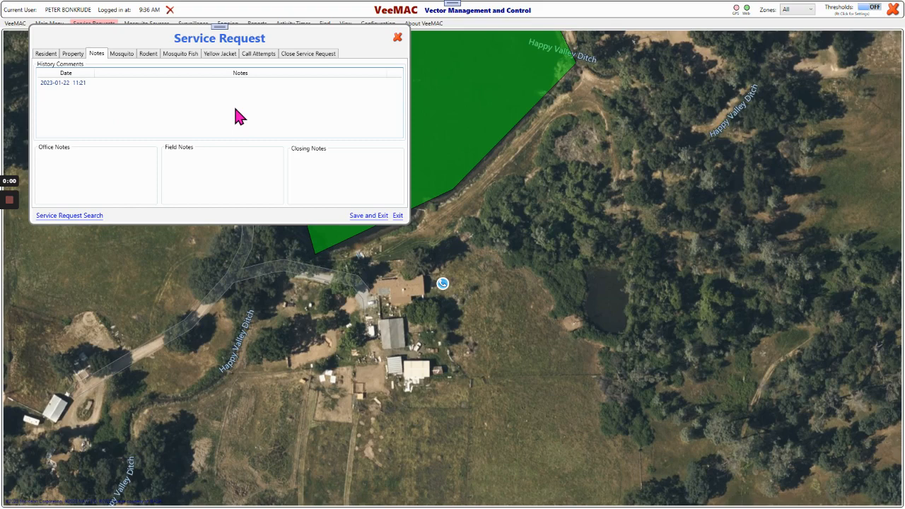
pyautogui.rightClick(93, 82)
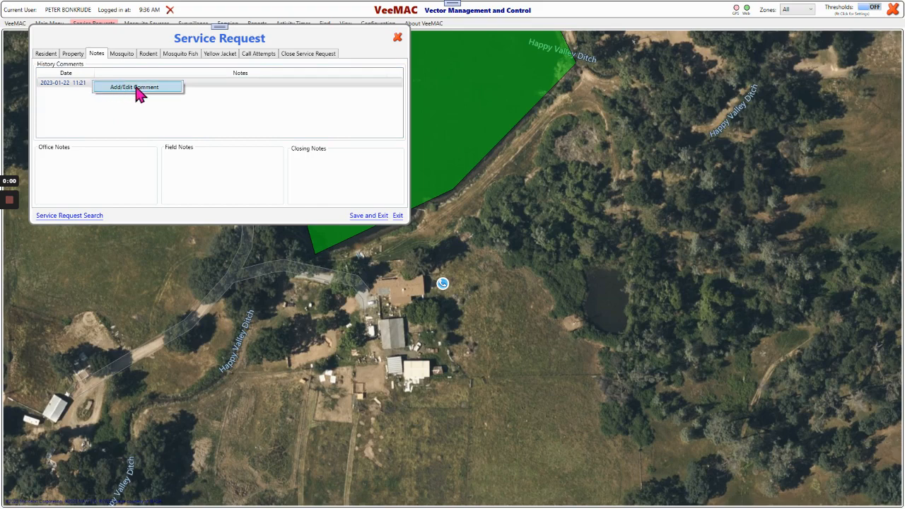
pyautogui.click(222, 105)
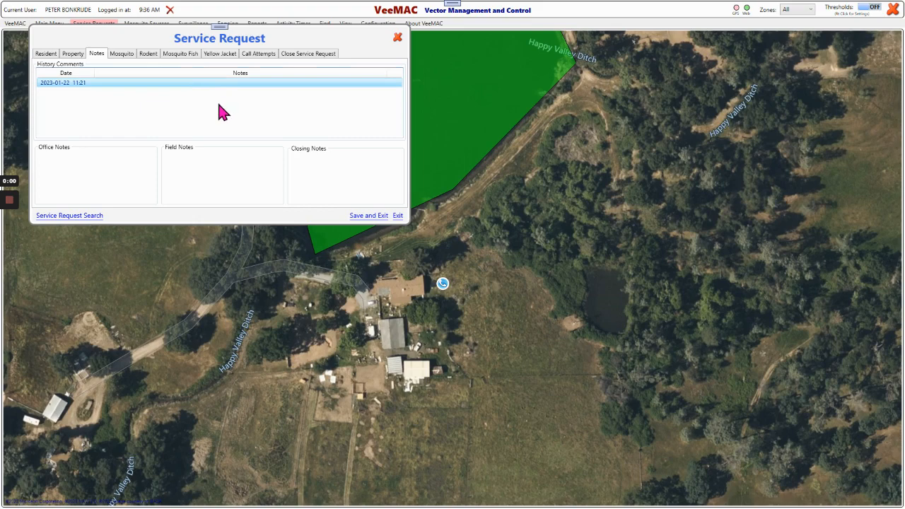
# Step: In the mosquito details, mark Mosquito Fish and Service Request as request types, plus Owner On Site, Beware Of Animal and Day Biters
pyautogui.click(121, 56)
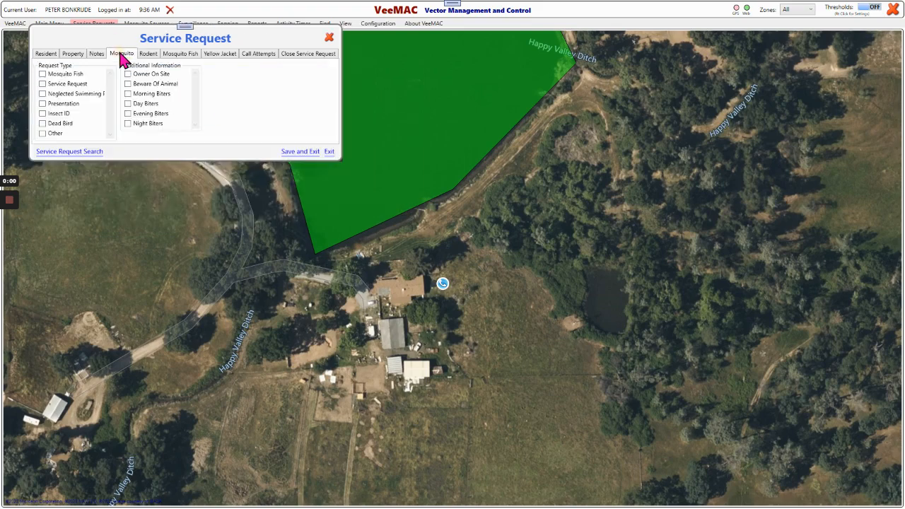
pyautogui.click(41, 74)
pyautogui.click(42, 83)
pyautogui.click(128, 74)
pyautogui.click(128, 84)
pyautogui.click(128, 103)
# Step: In the rodent details, mark Walls and Garage as locations and Fecal Pellets/Urine as evidence
pyautogui.click(149, 59)
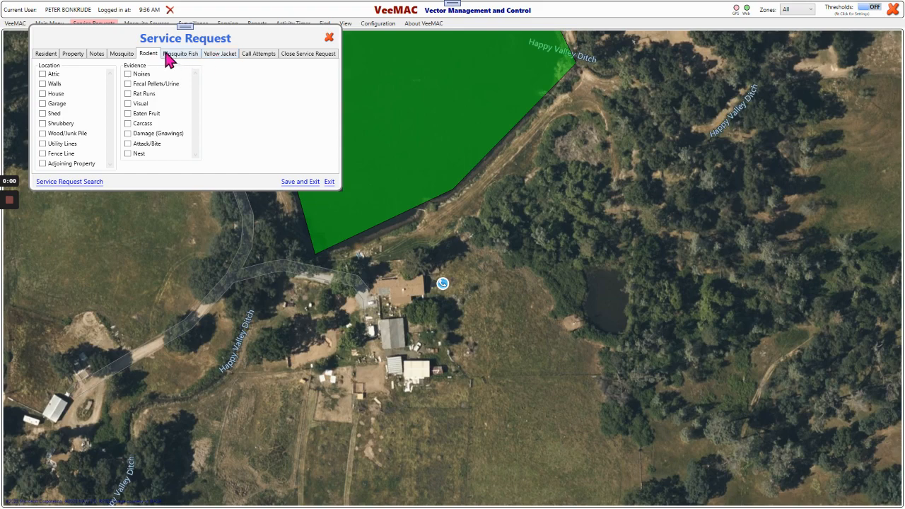
pyautogui.click(46, 84)
pyautogui.click(46, 104)
pyautogui.click(137, 84)
# Step: Add a mosquito fish container with size "24 in round x 6 in deep" and location "Back yard"
pyautogui.click(182, 55)
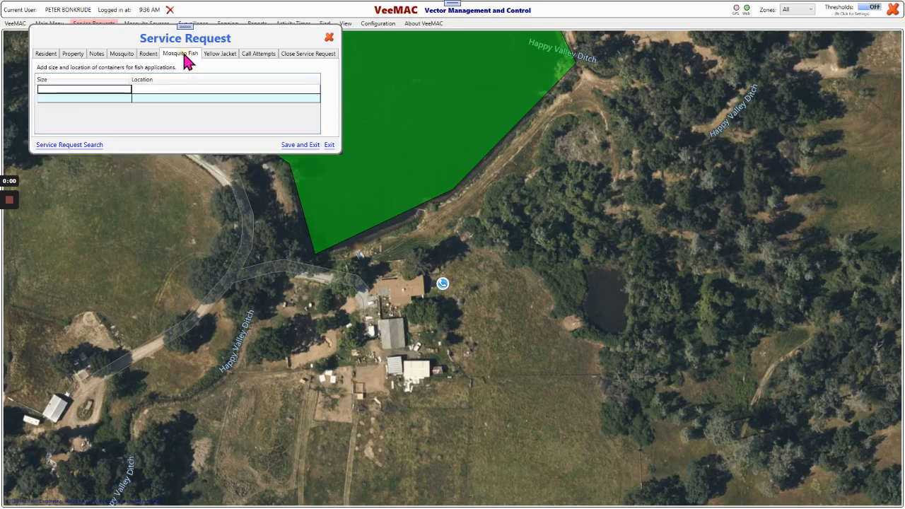
pyautogui.click(85, 89)
pyautogui.click(82, 89)
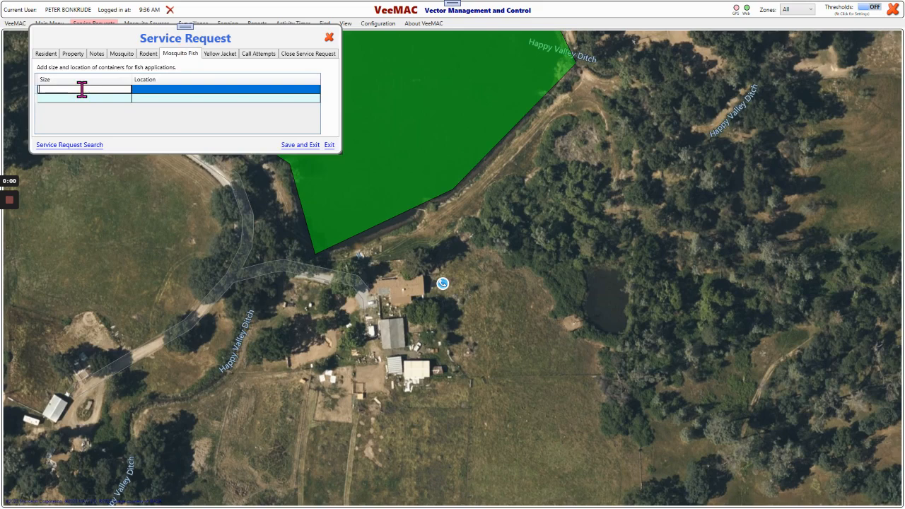
pyautogui.write('24 in round x 6 in deep')
pyautogui.press('Tab')
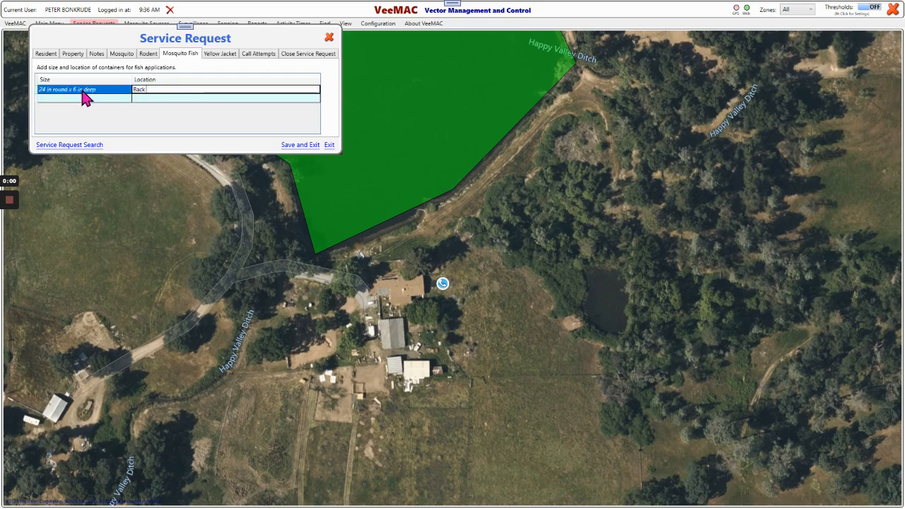
pyautogui.write('Back yard')
pyautogui.press('Return')
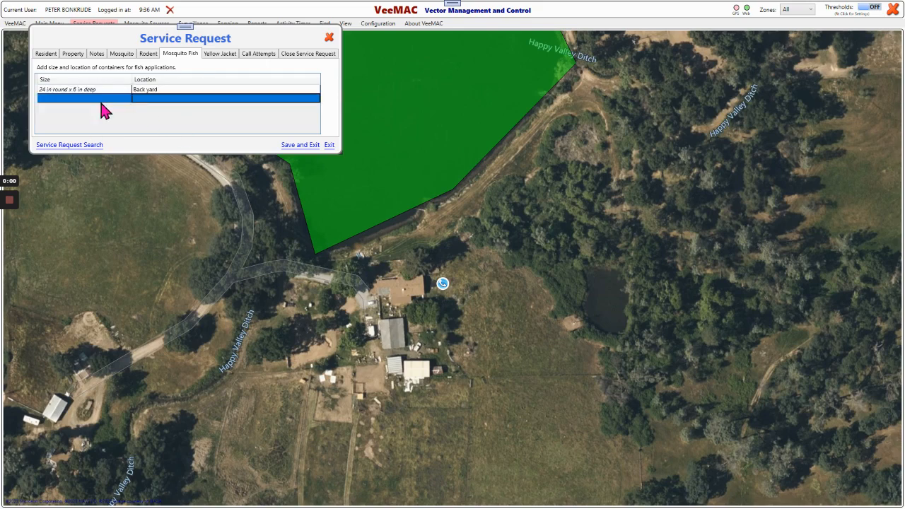
# Step: Add a yellow jacket nest marked by "Red solo cup" with location "Side yard"
pyautogui.click(214, 51)
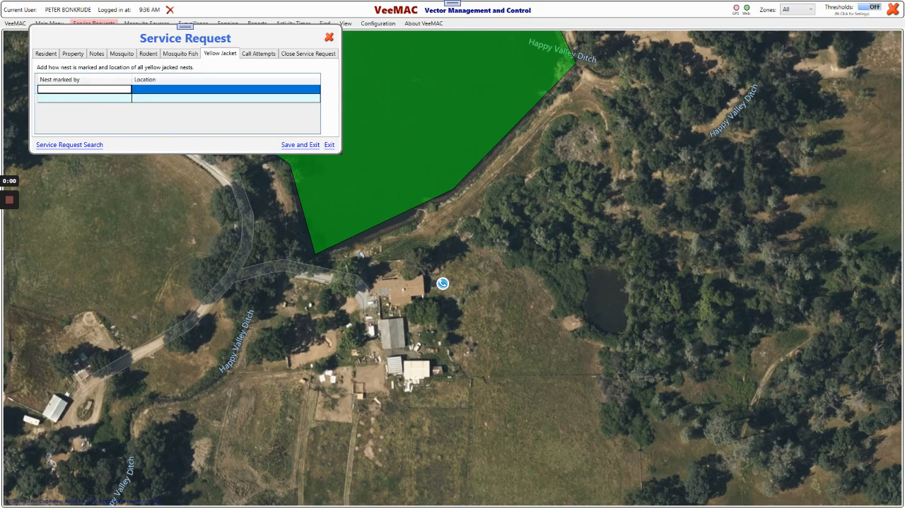
pyautogui.write('Res so')
pyautogui.press('BackSpace')
pyautogui.write('d solo cup')
pyautogui.press('Tab')
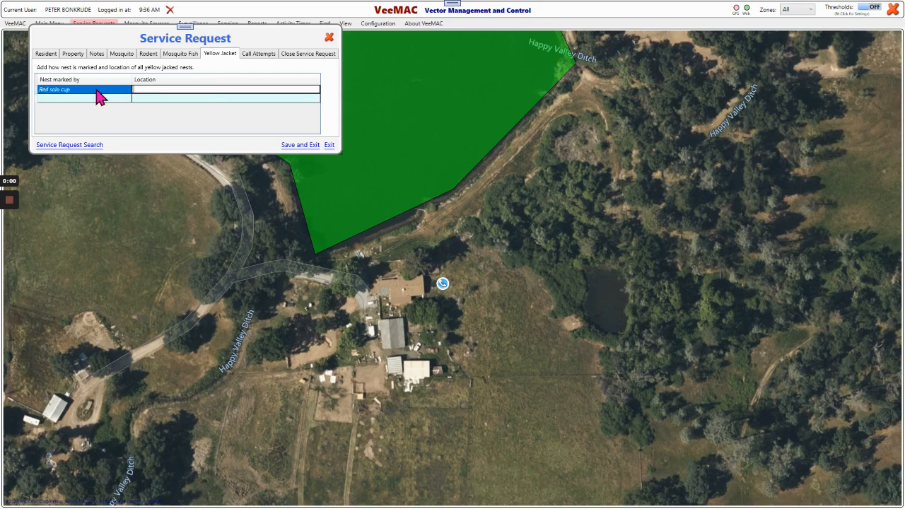
pyautogui.write('Side yard')
pyautogui.press('Tab')
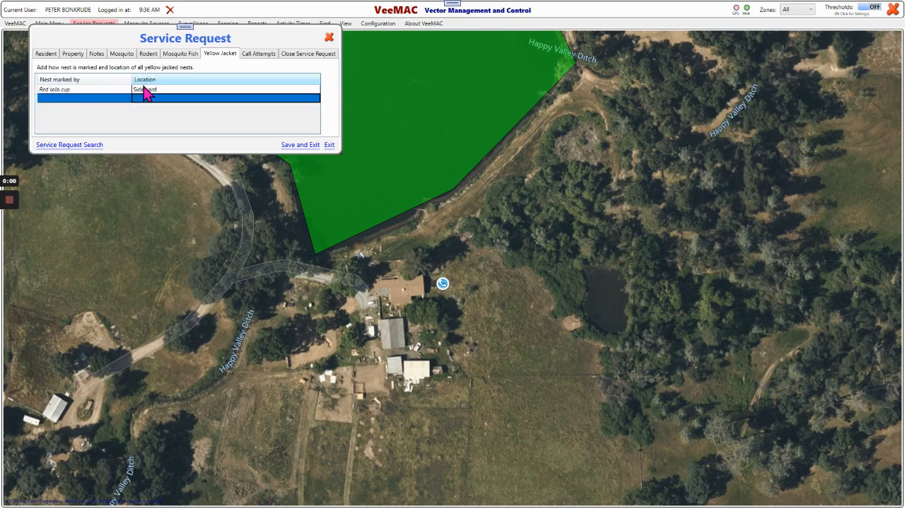
# Step: Check the call attempts section, and save and close the service request
pyautogui.click(259, 55)
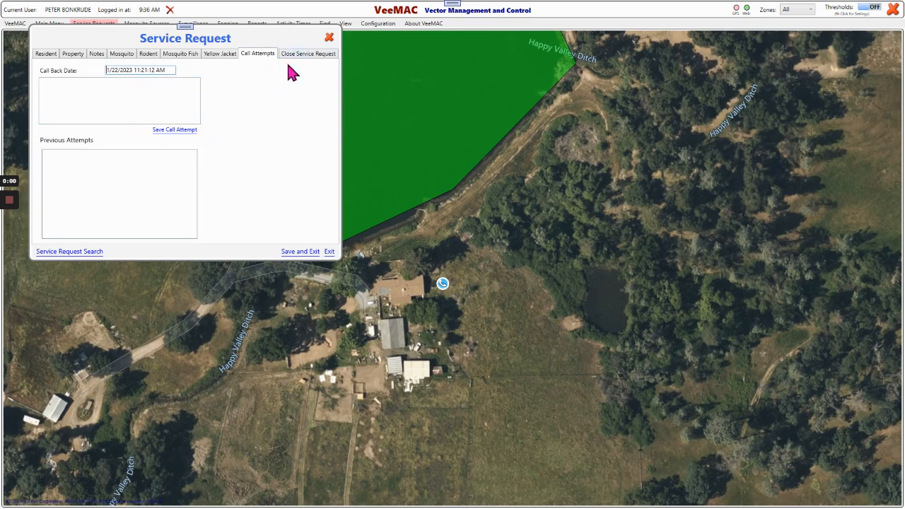
pyautogui.click(300, 252)
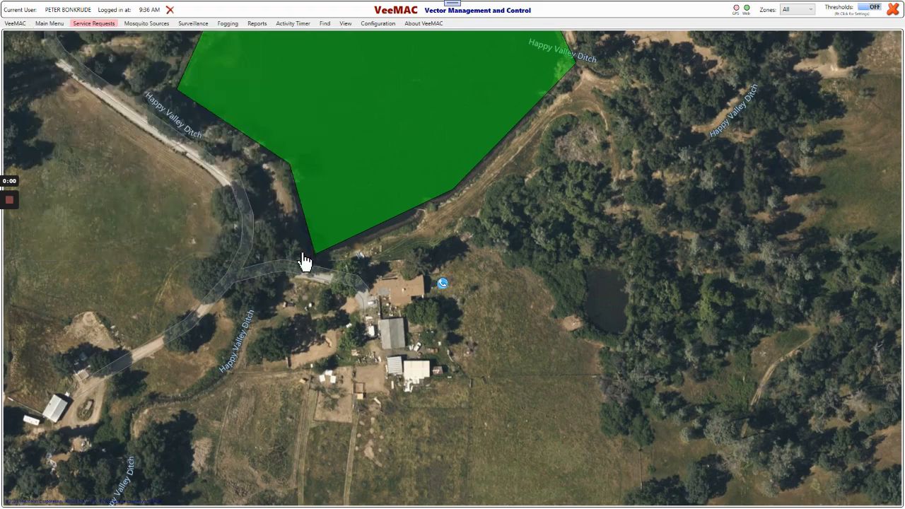
# Step: Log a call attempt reading "Called today @ 3 PM" for the service request marked on the map, and exit the request
pyautogui.moveTo(442, 287)
pyautogui.click(442, 286)
pyautogui.click(470, 315)
pyautogui.click(111, 99)
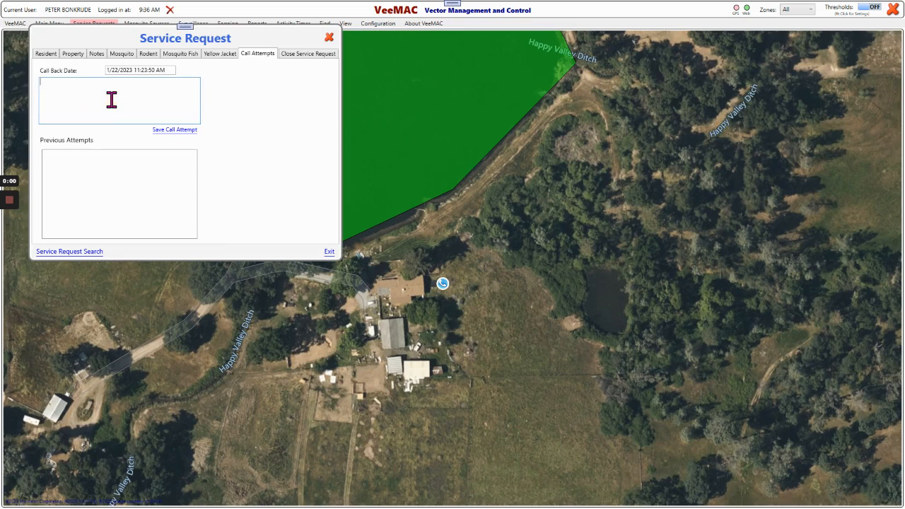
pyautogui.write('Called today @ 3 PM')
pyautogui.click(176, 130)
pyautogui.click(328, 253)
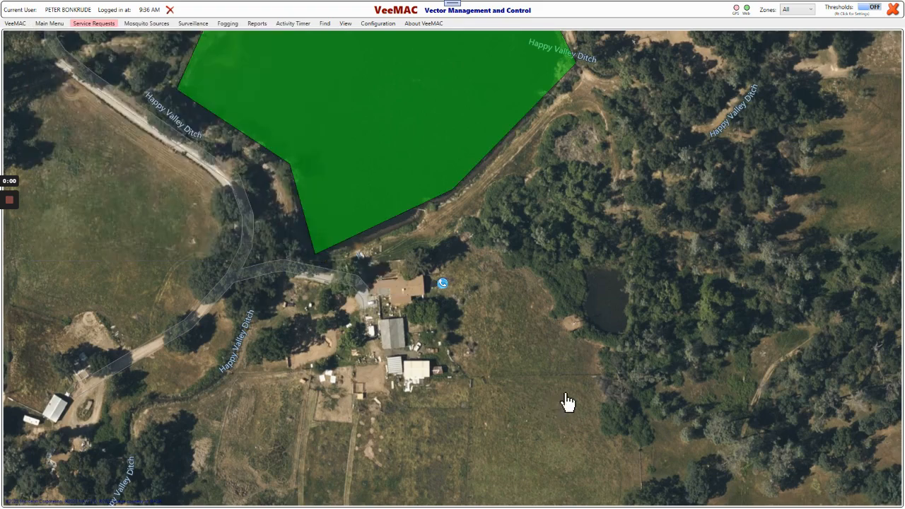
# Step: Close the mapped service request with the green polygon as its reference source and the note "Closed", and save it
pyautogui.moveTo(443, 294)
pyautogui.click(444, 287)
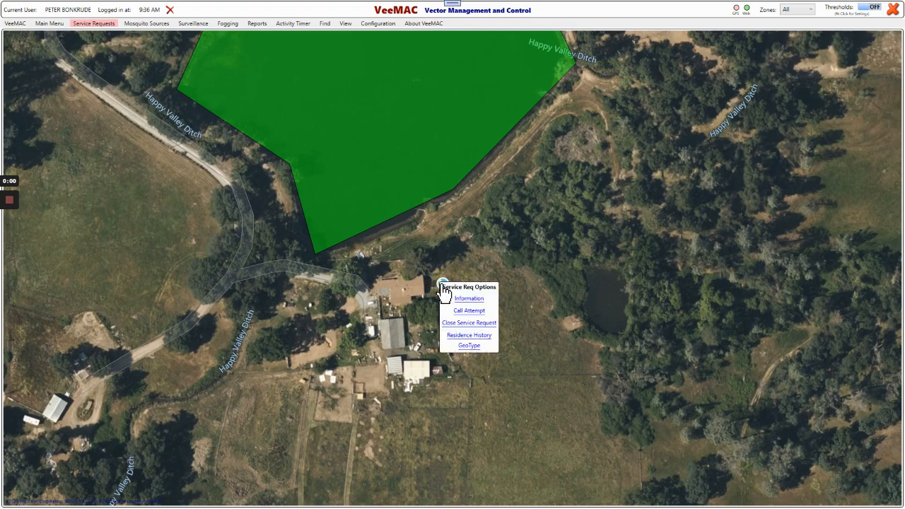
pyautogui.click(468, 324)
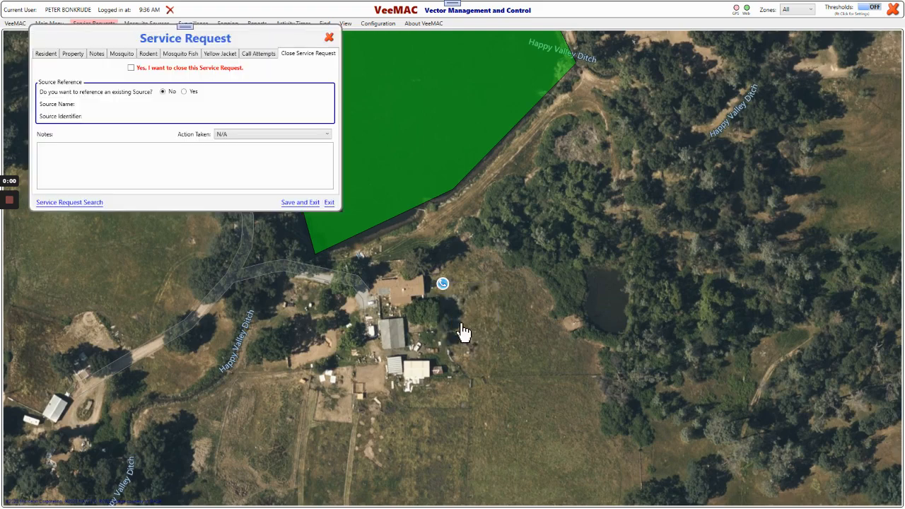
pyautogui.click(130, 68)
pyautogui.click(183, 92)
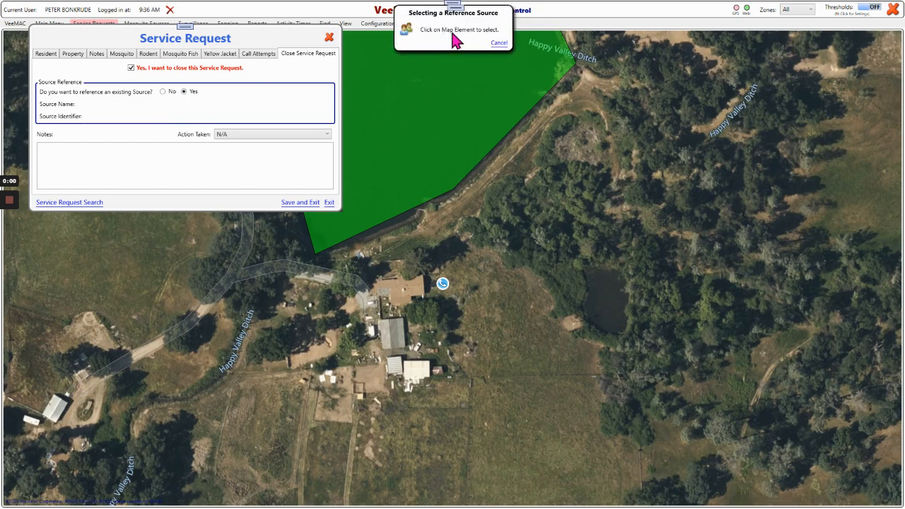
pyautogui.click(395, 138)
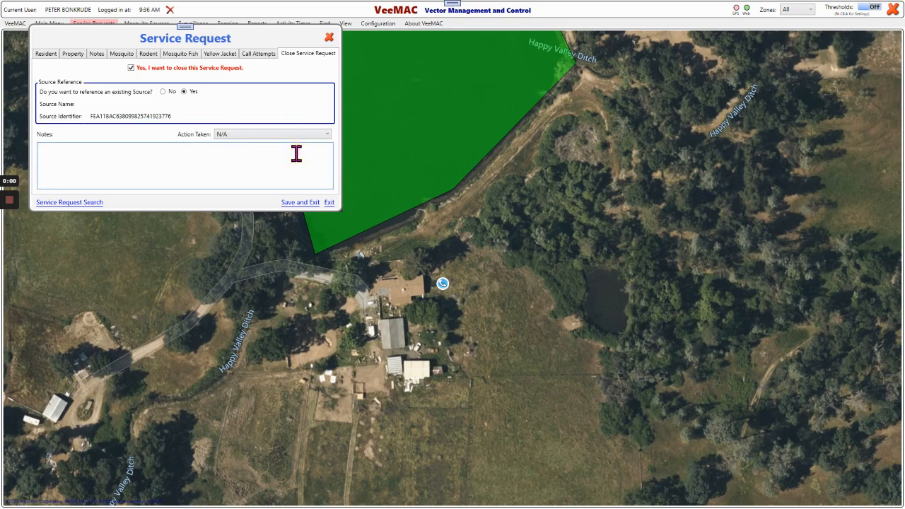
pyautogui.write('Closed')
pyautogui.click(304, 203)
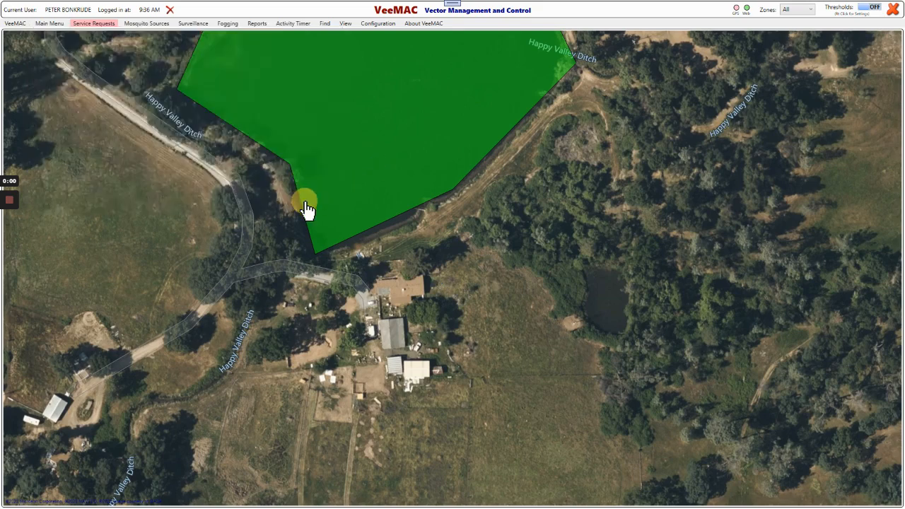
# Step: Review the service requests linked to the green polygon source, examine the second request's details, and exit the source
pyautogui.click(399, 149)
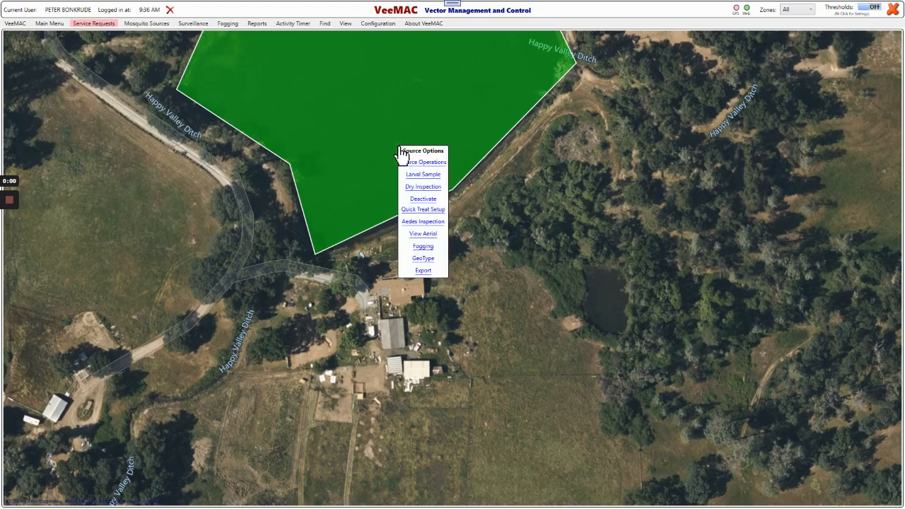
pyautogui.click(414, 163)
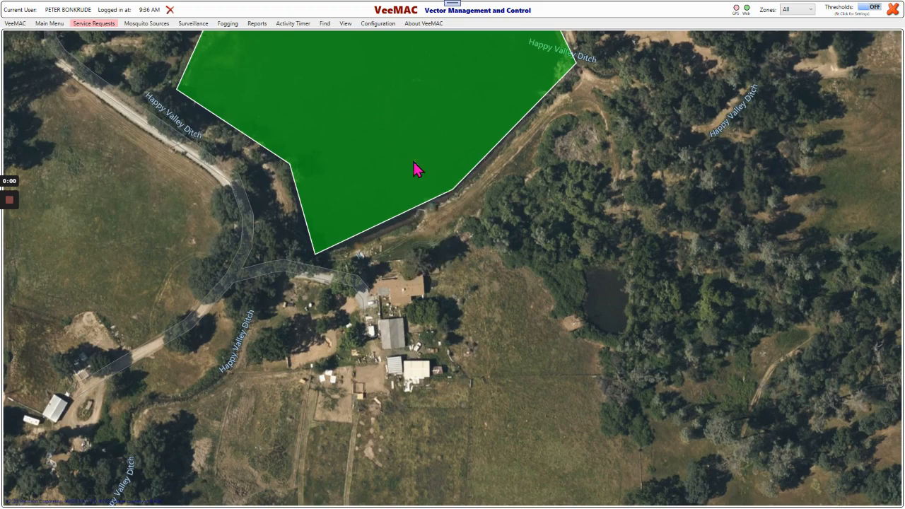
pyautogui.click(170, 62)
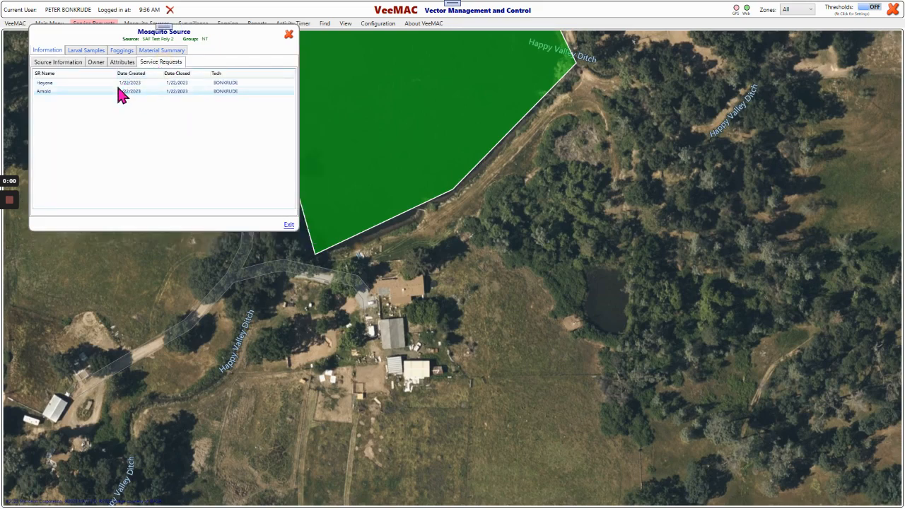
pyautogui.doubleClick(171, 91)
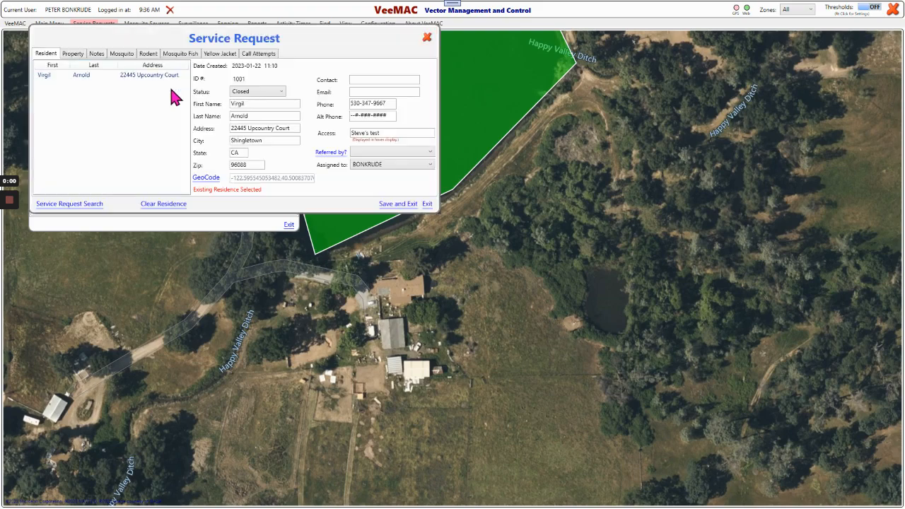
pyautogui.click(424, 38)
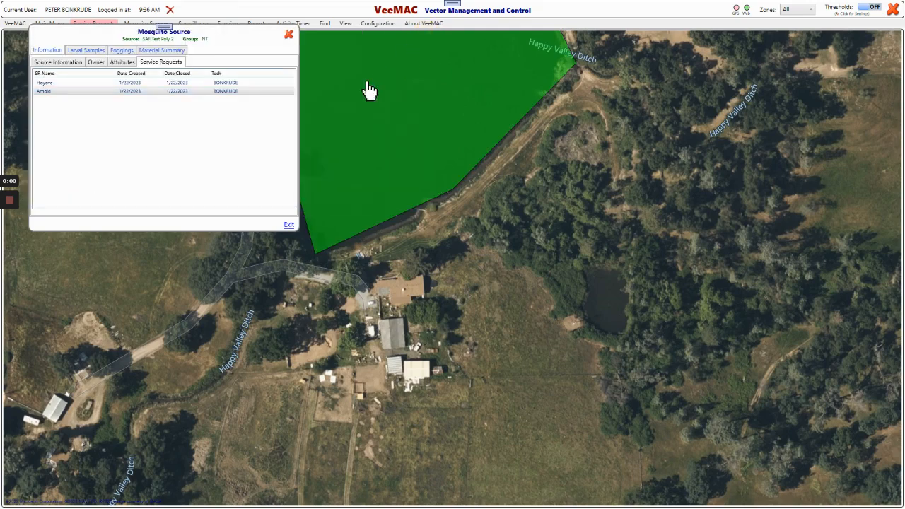
pyautogui.click(288, 226)
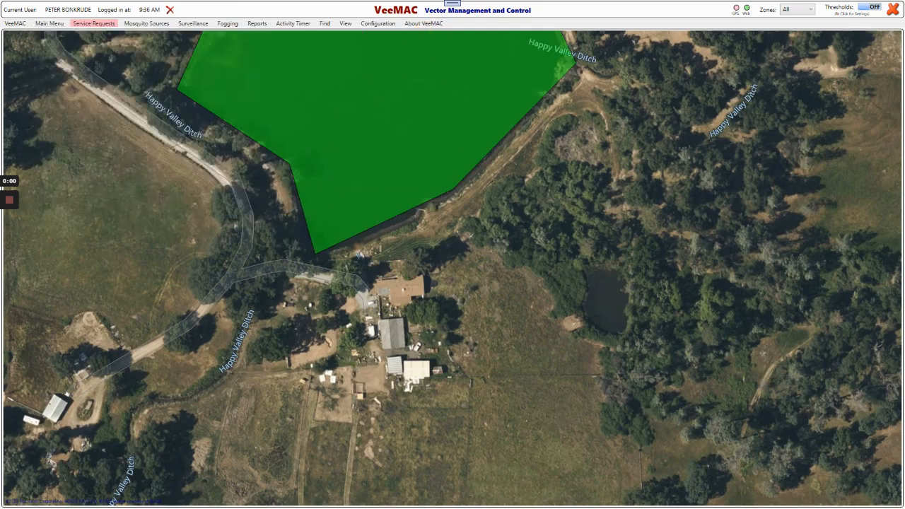